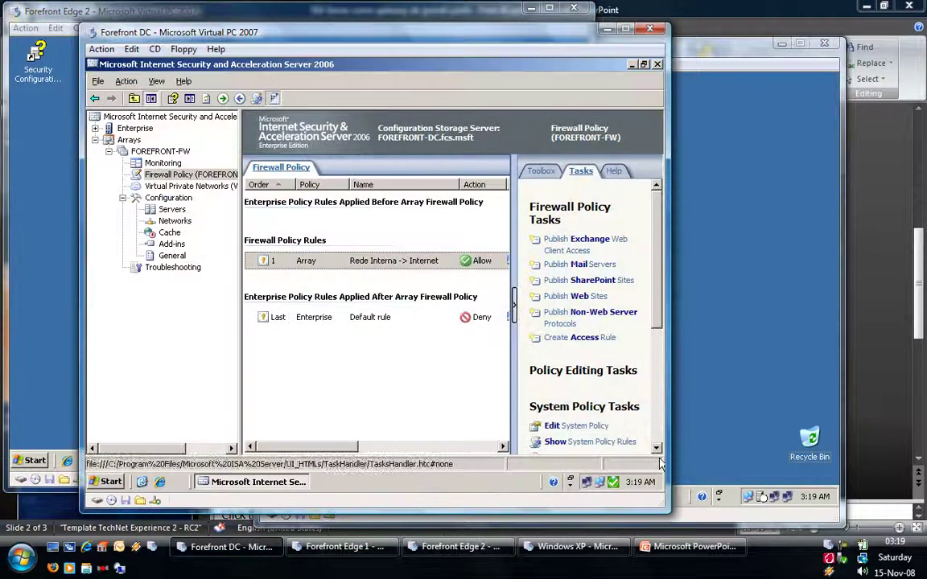
Switch to the Windows XP virtual machine and check its IP settings by running ipconfig in a new Command Prompt
left_click(554, 557)
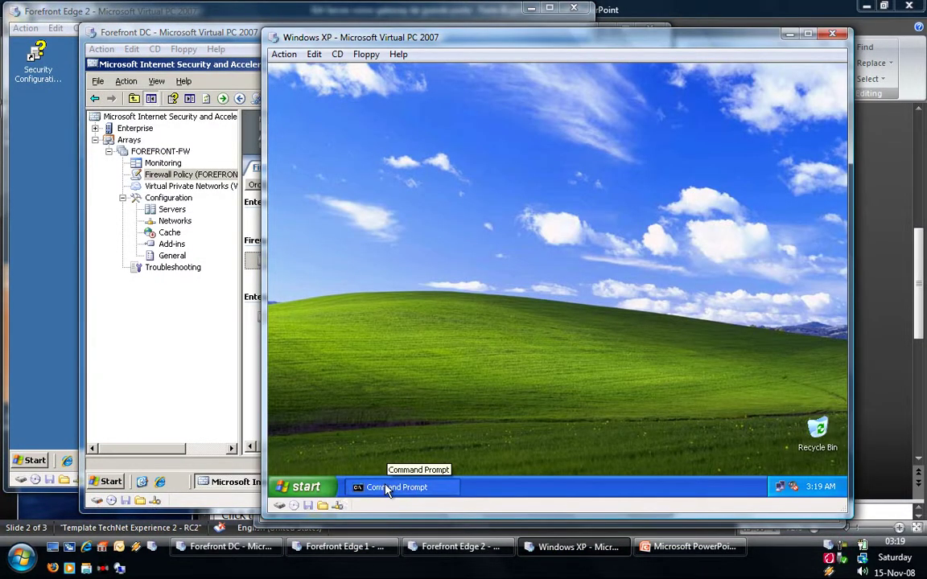
left_click(304, 487)
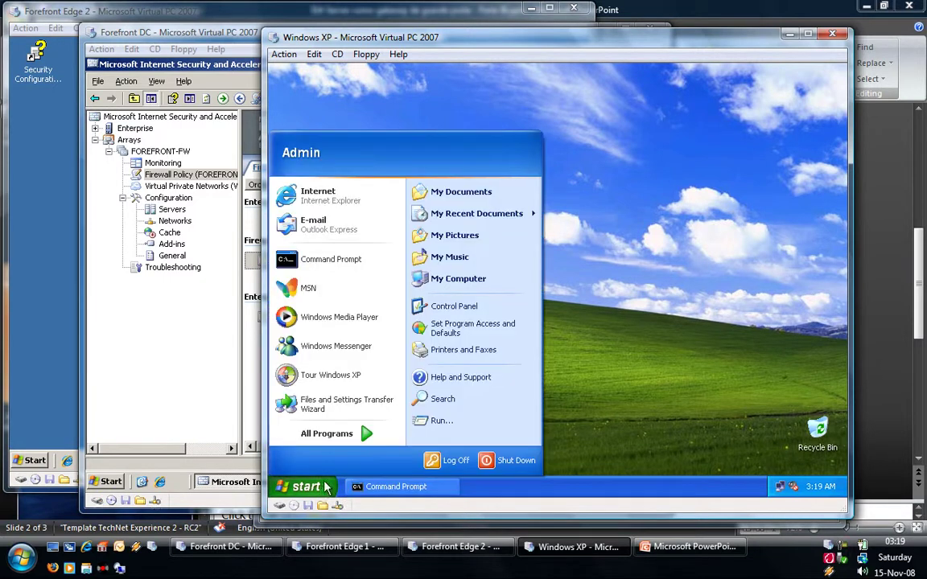
left_click(346, 263)
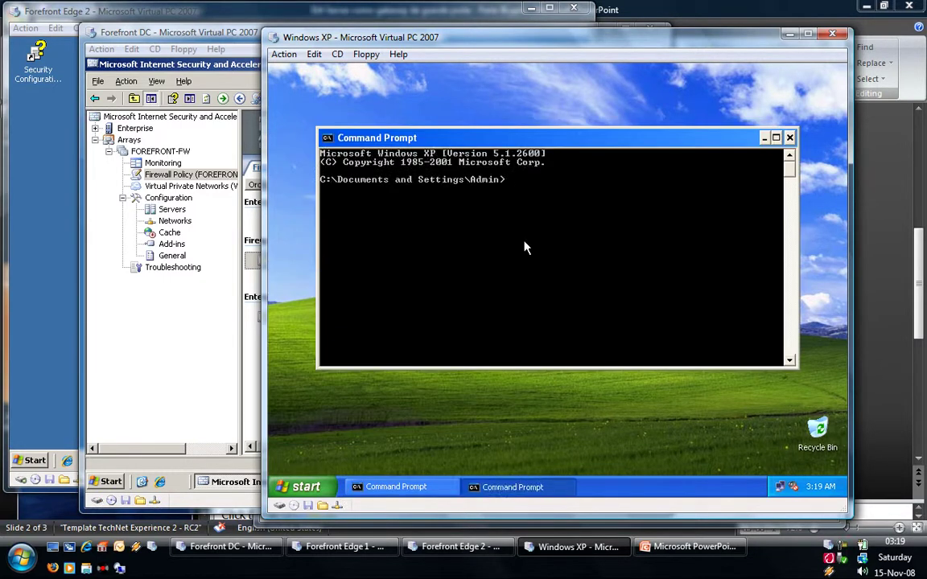
type("ipconfig")
key("Return")
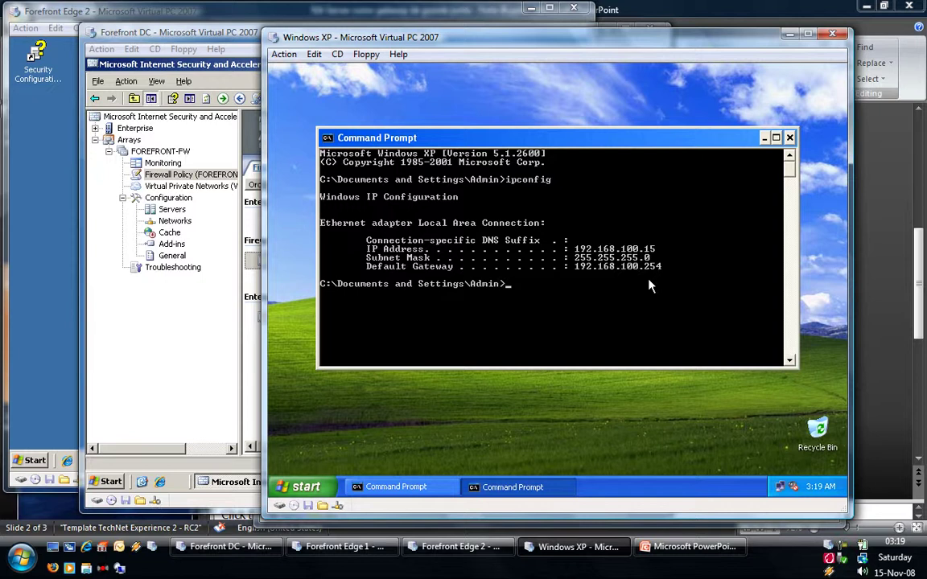
left_click(764, 138)
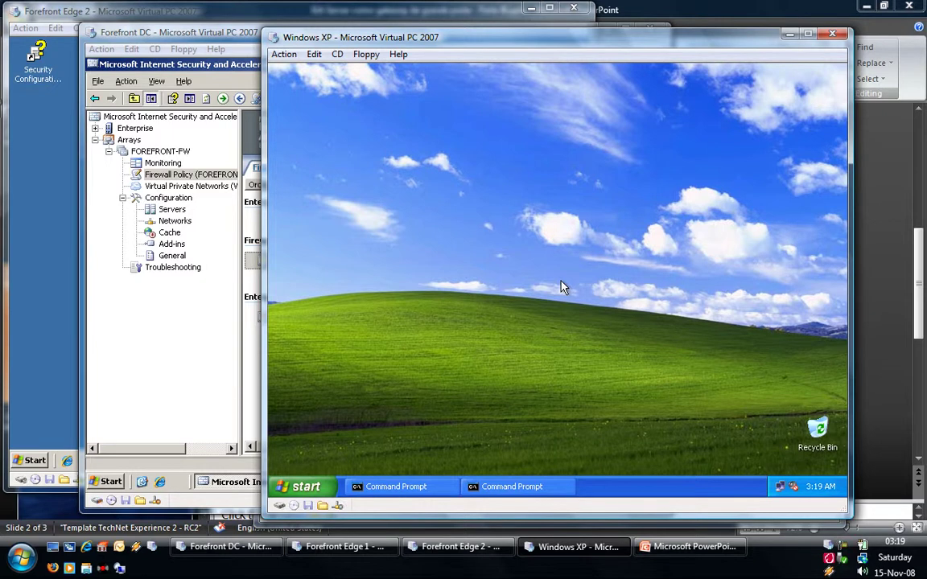
Switch to the Forefront DC virtual machine and examine the general, protocol and action properties of the "Rede Interna -> Internet" rule
left_click(217, 35)
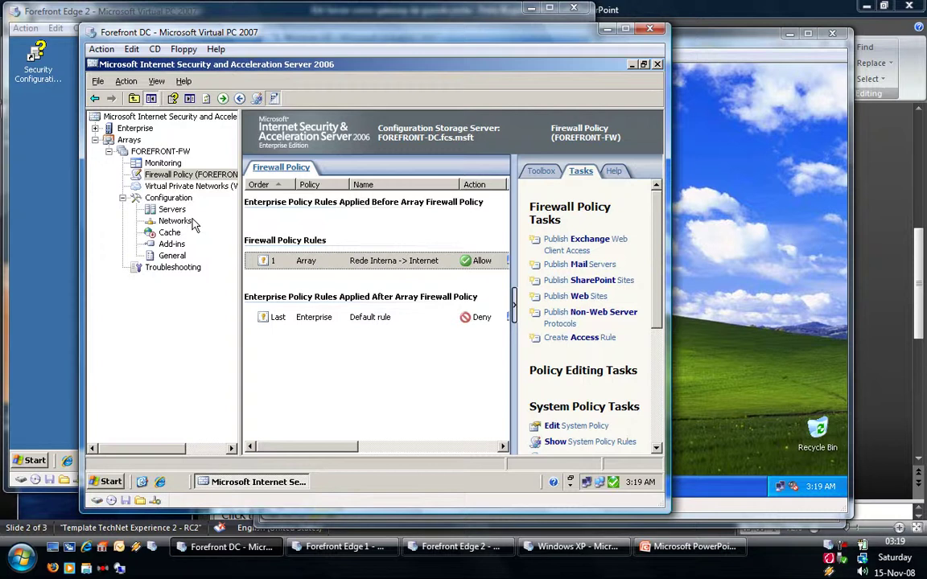
left_click(392, 265)
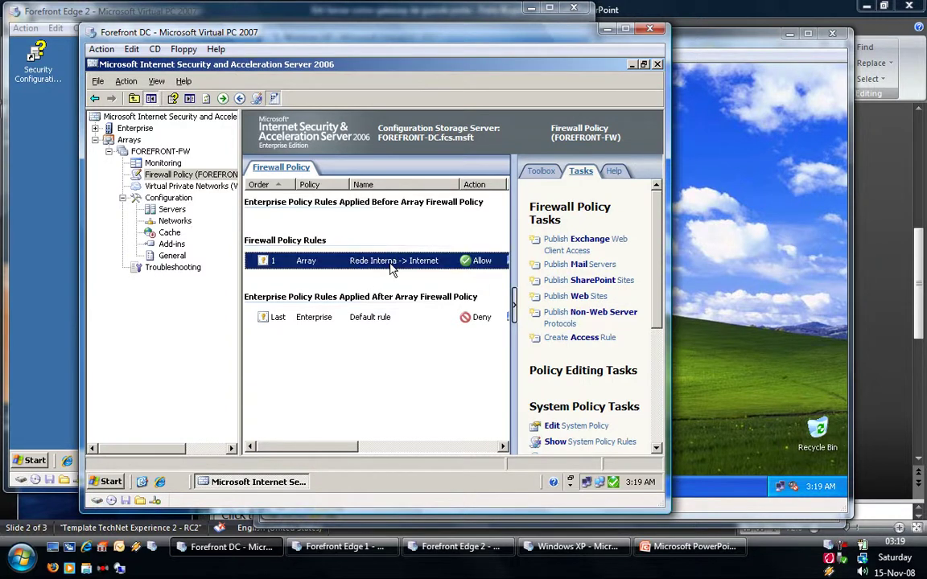
double_click(392, 265)
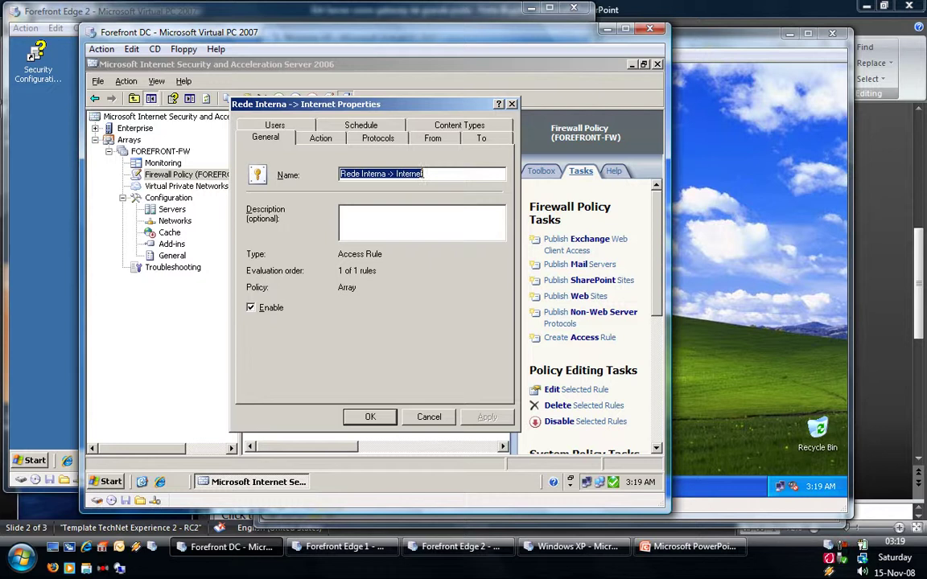
left_click(378, 138)
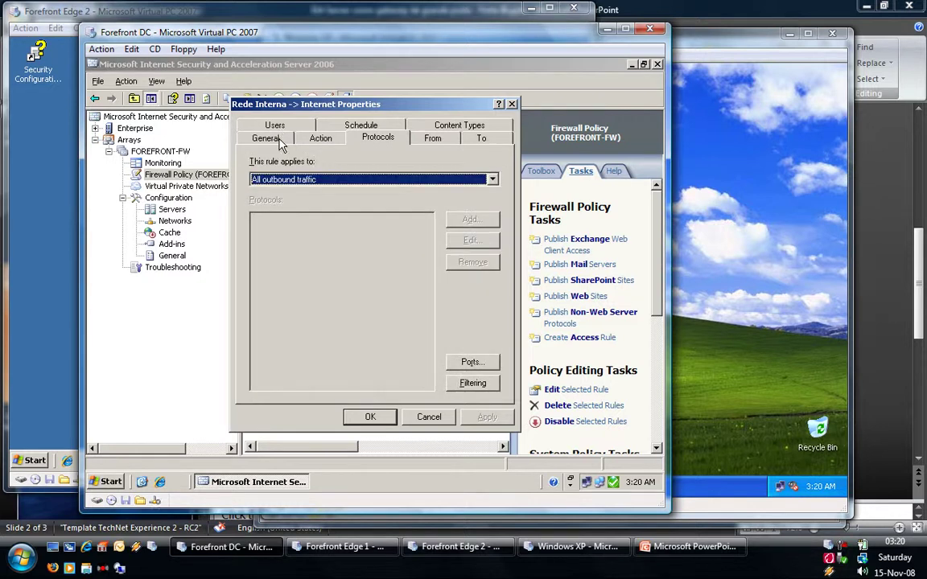
left_click(268, 138)
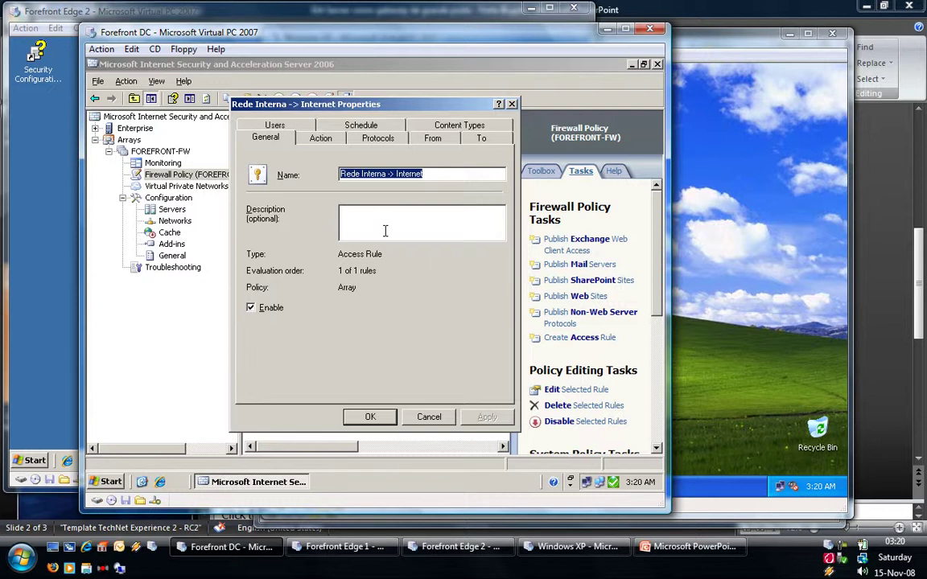
left_click(322, 142)
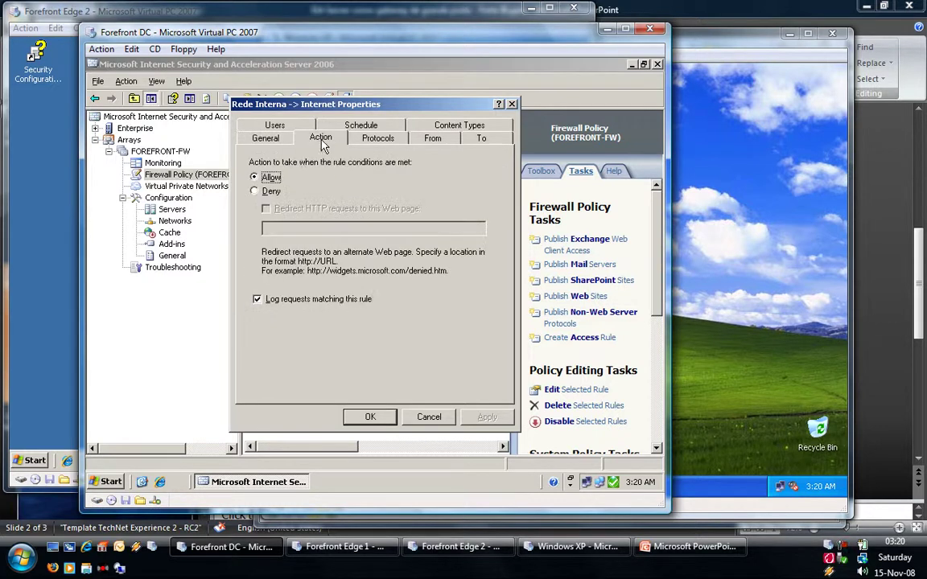
Try the Deny action with HTTP request redirection on the rule, and return it to Allow
left_click(274, 192)
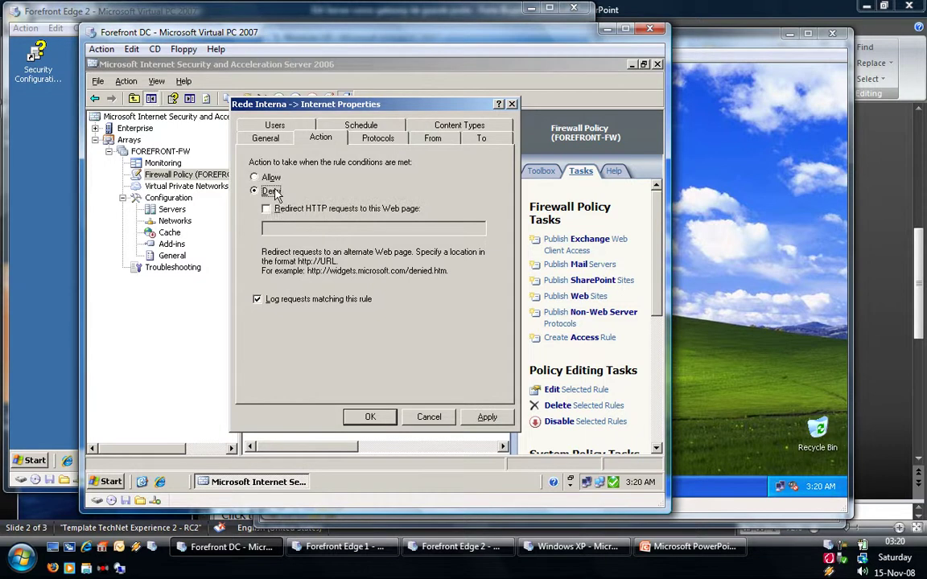
left_click(279, 211)
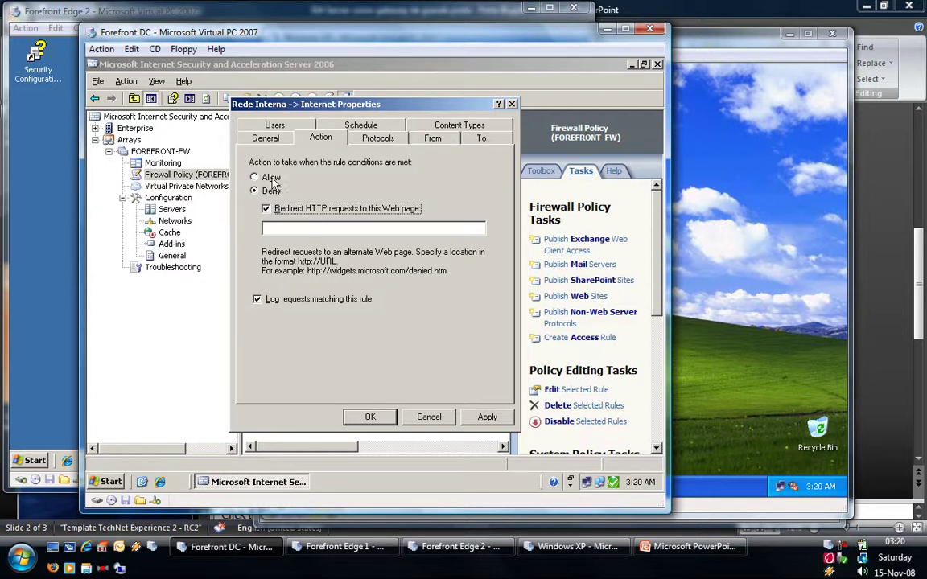
left_click(282, 210)
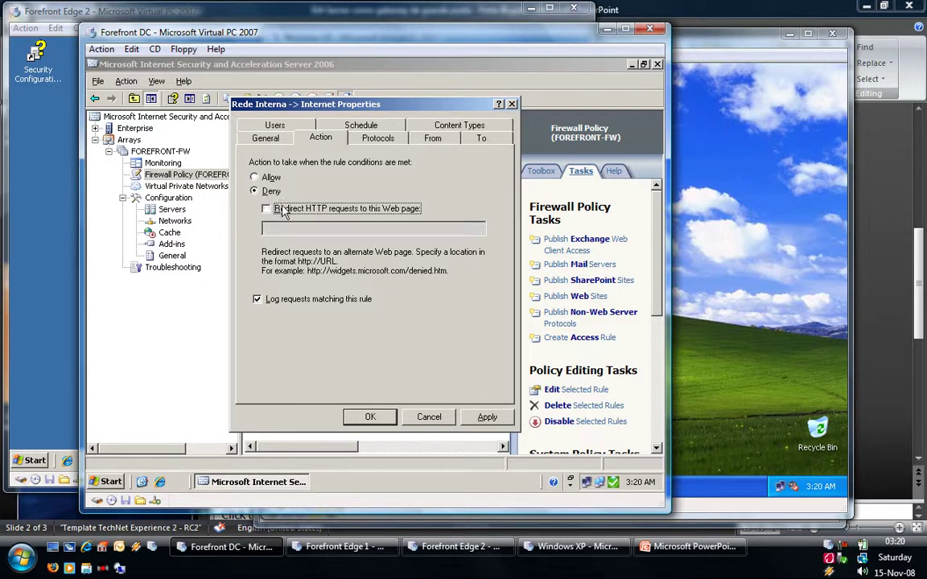
left_click(259, 178)
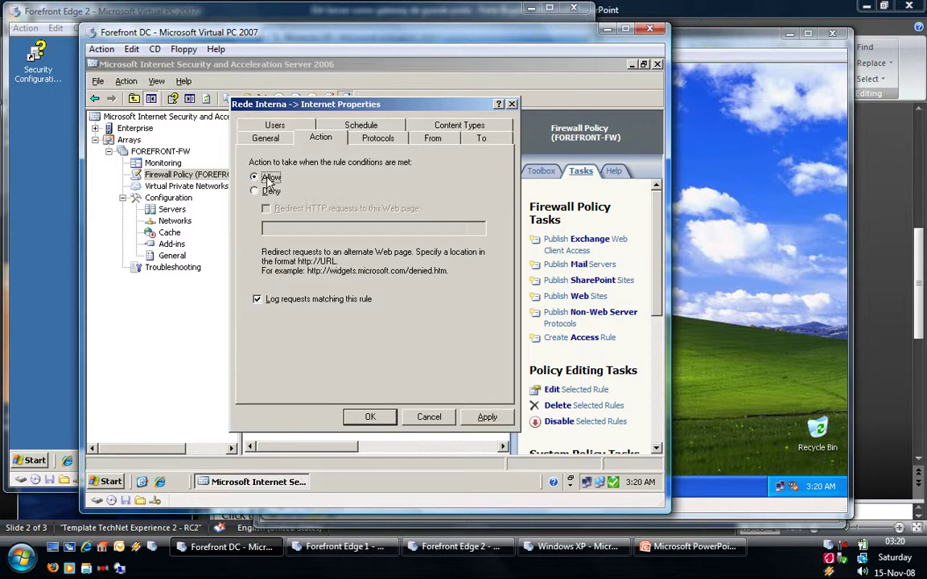
Examine the rule's protocols, sources, destinations, content types, schedule and user sets, and close its properties
left_click(378, 138)
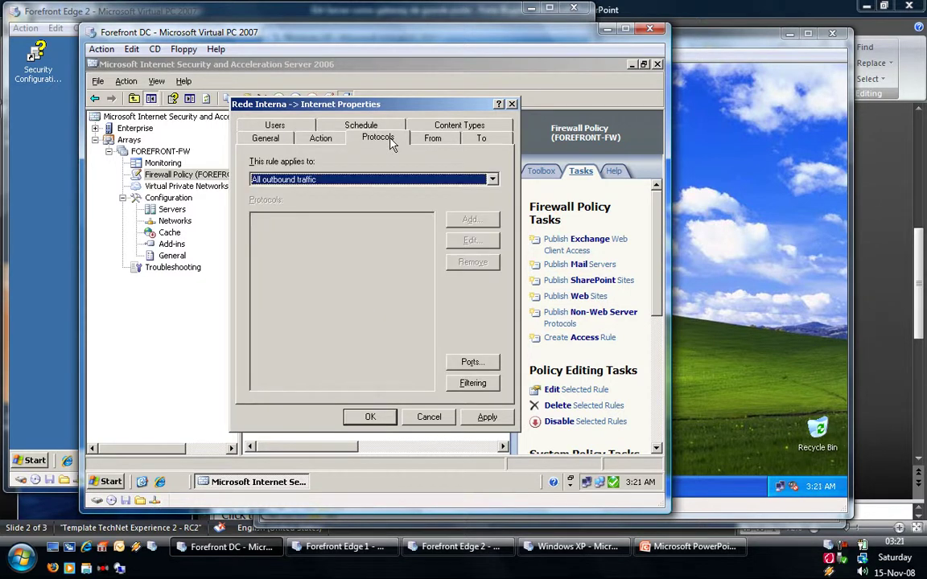
left_click(363, 179)
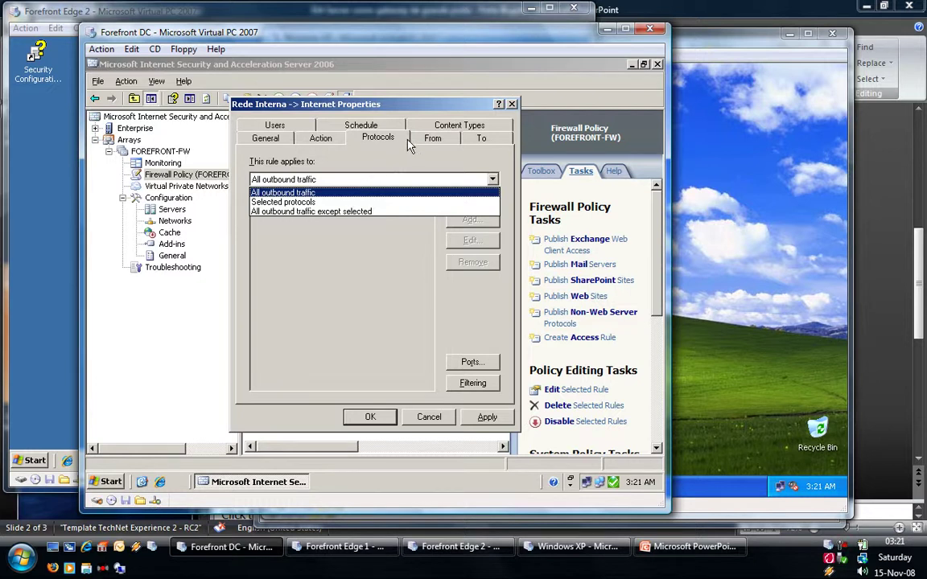
left_click(366, 126)
left_click(429, 140)
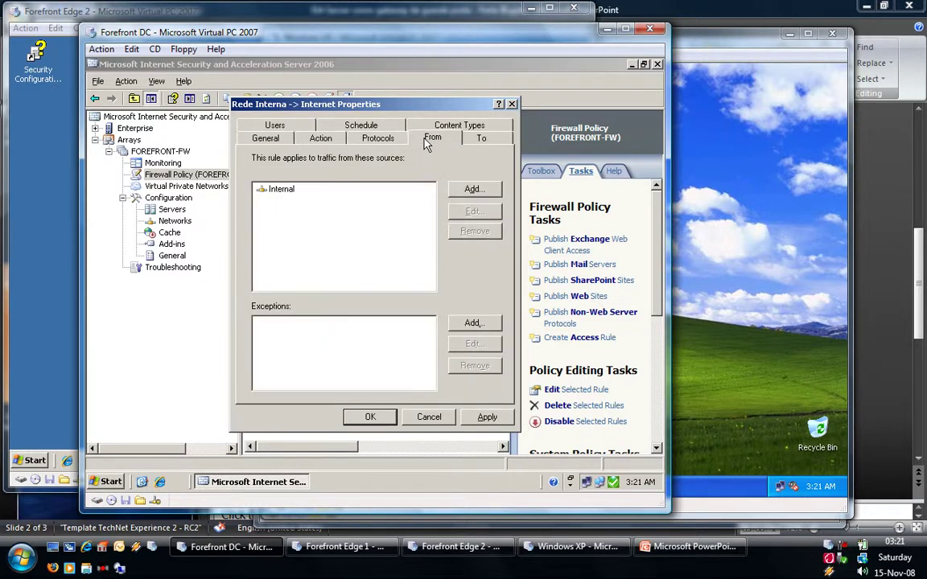
left_click(481, 140)
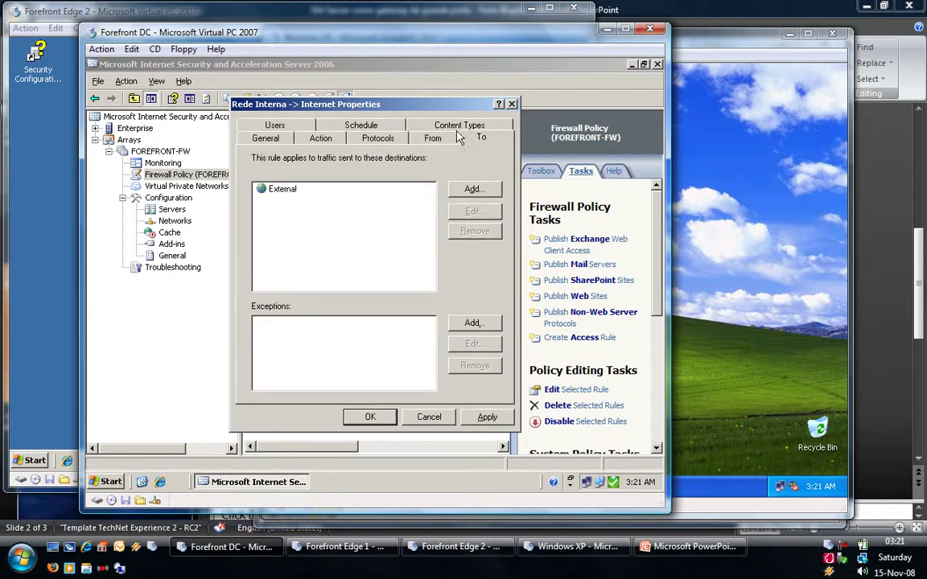
left_click(453, 127)
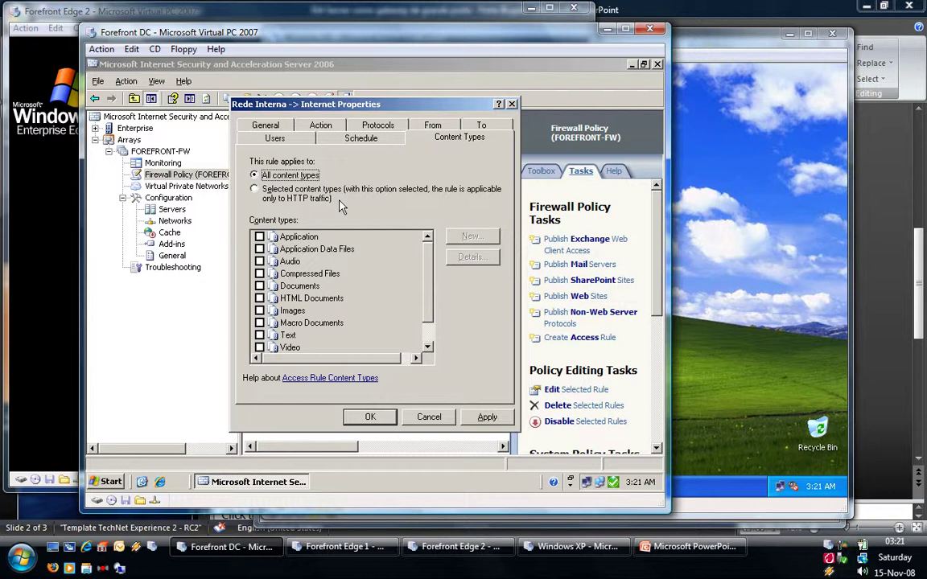
left_click(391, 141)
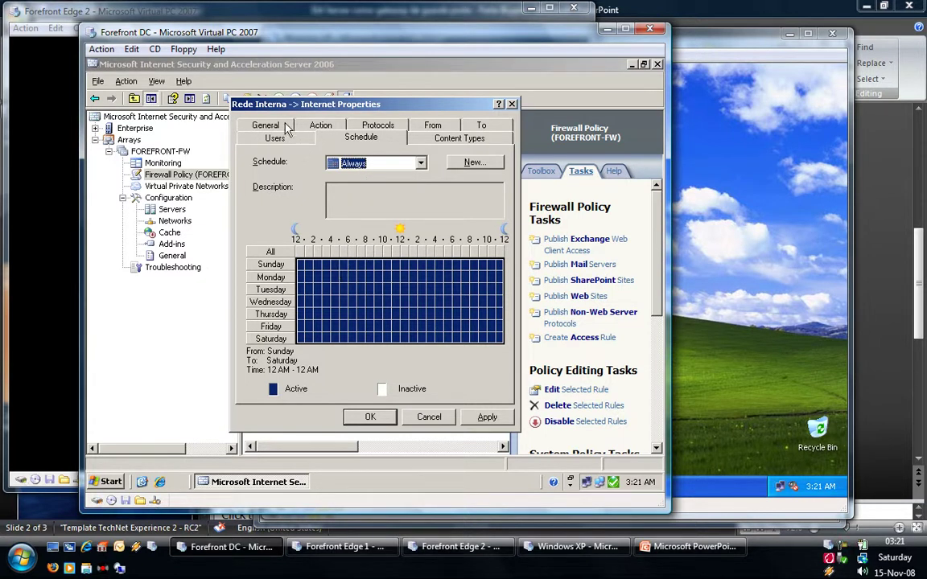
left_click(275, 139)
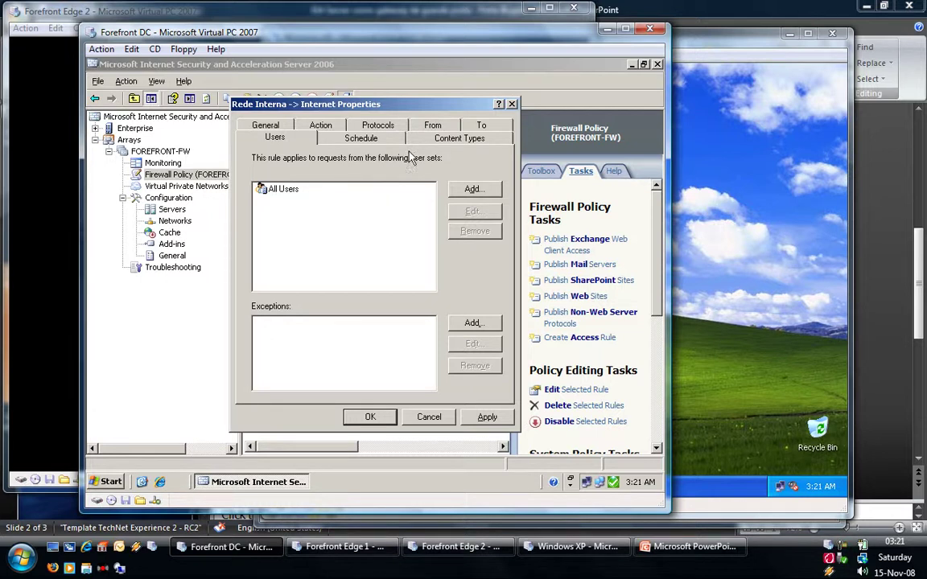
left_click(433, 127)
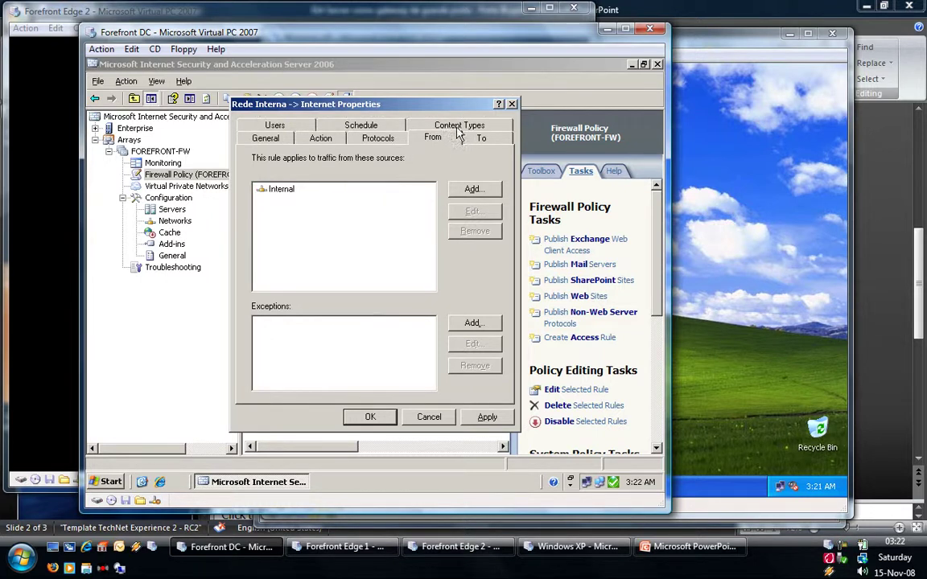
left_click(475, 139)
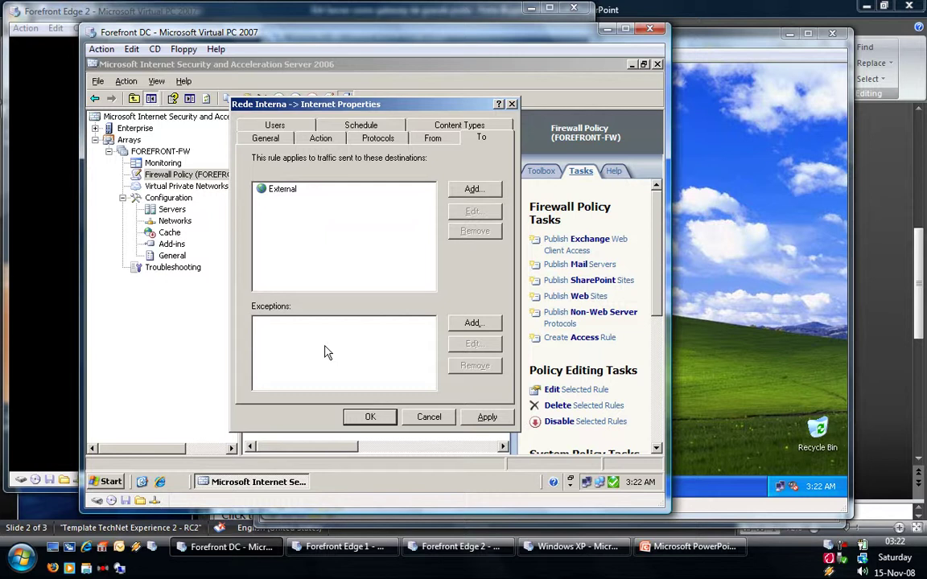
key("Return")
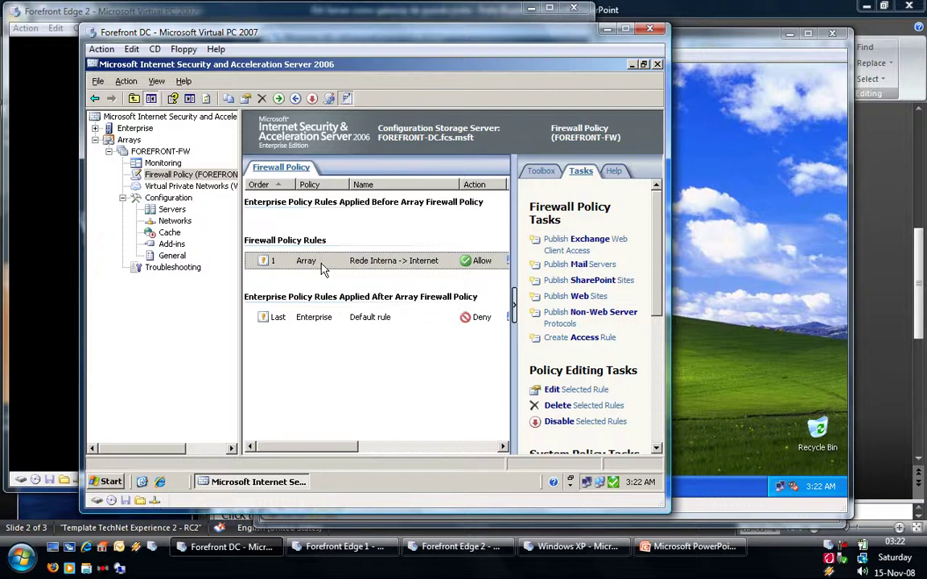
left_click(720, 245)
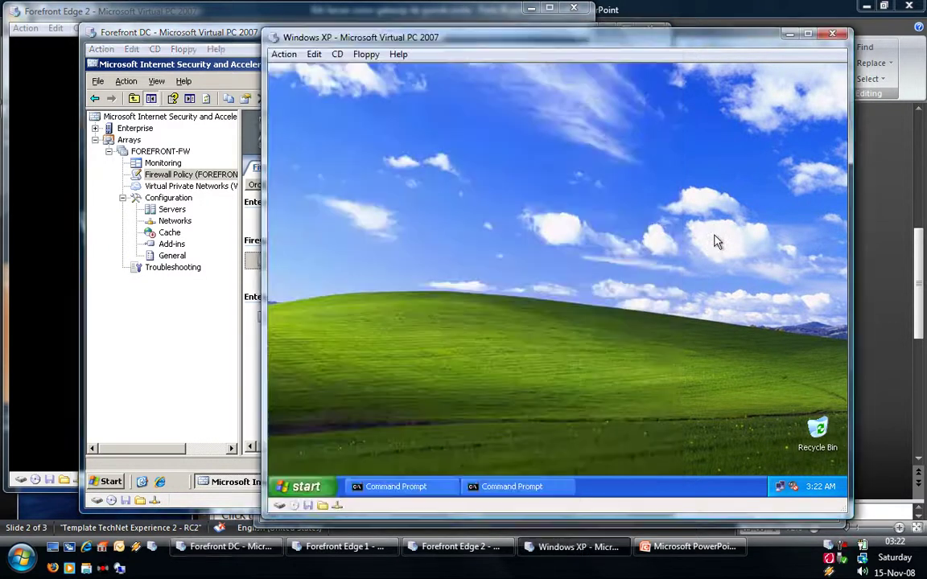
left_click(305, 487)
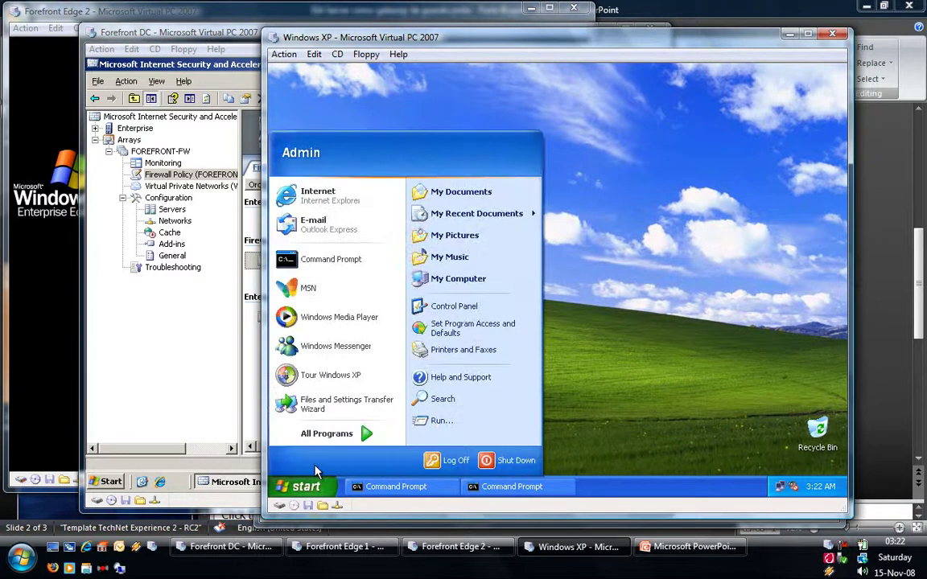
left_click(324, 181)
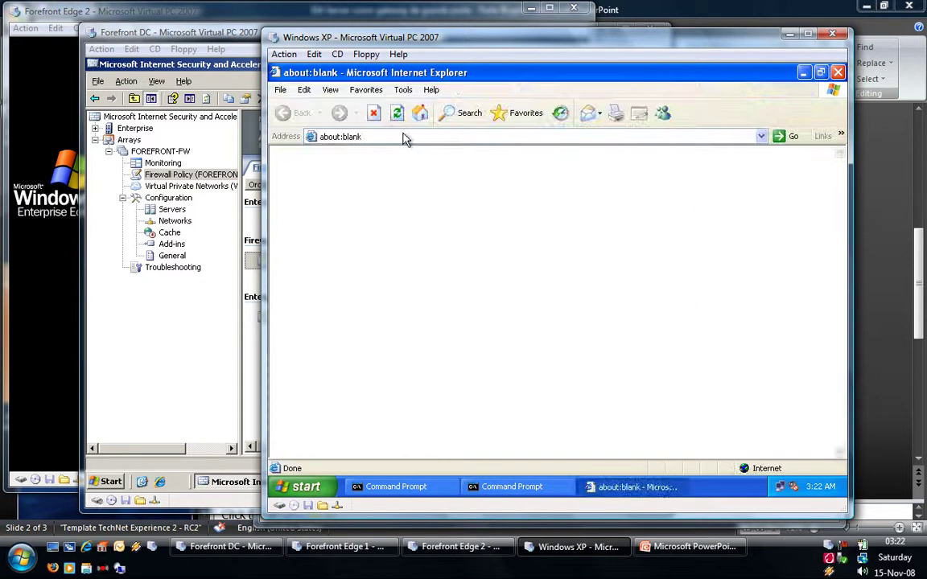
type("micr")
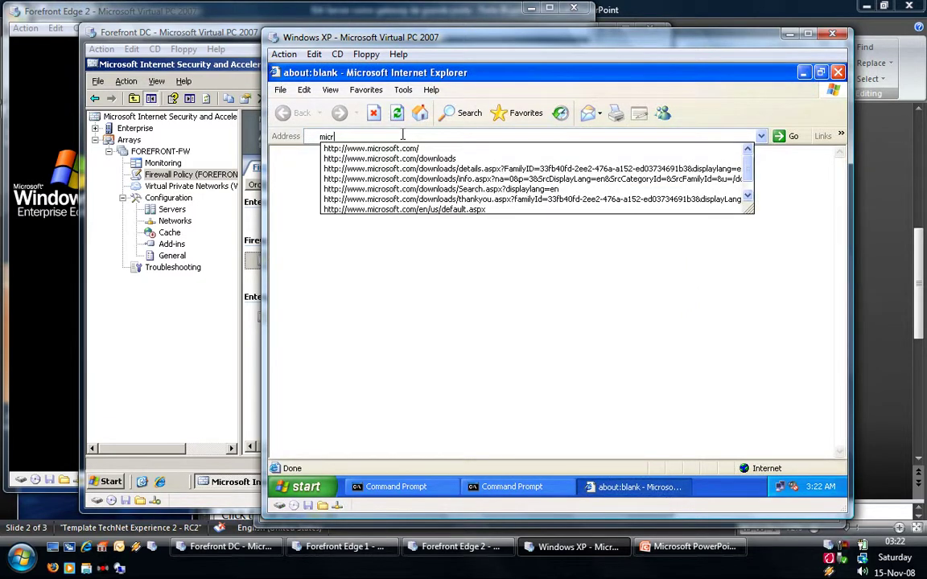
key("Down")
key("Down")
key("Return")
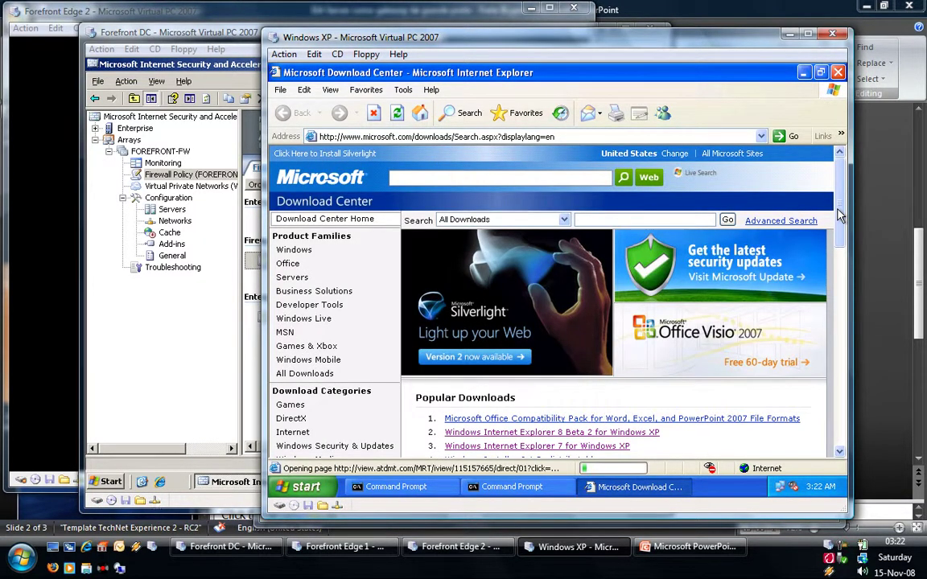
Download Windows Internet Explorer 8 Beta 2 for Windows XP from the popular downloads and save IE8-WindowsXP-x86-ENU.exe to the Desktop
scroll(752, 211, "down", 3)
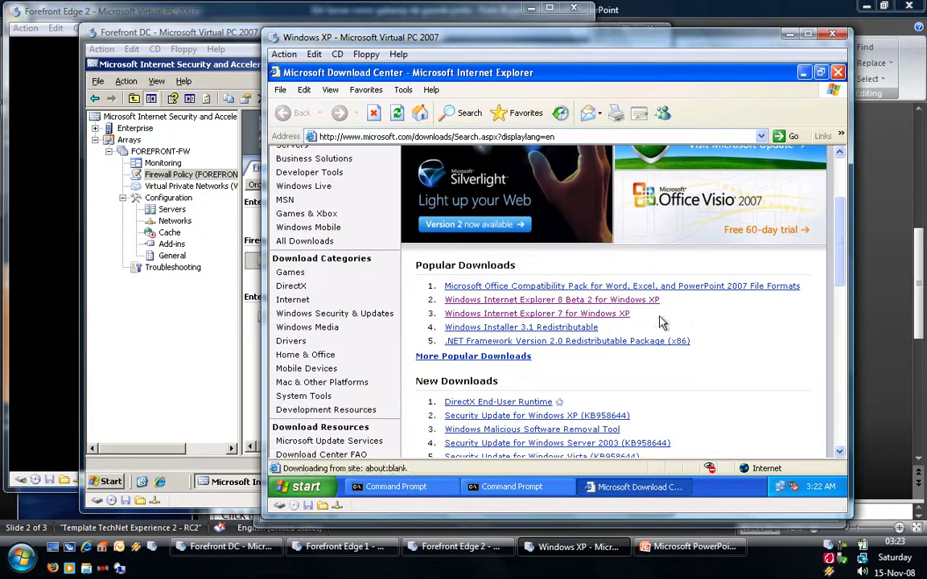
left_click(635, 303)
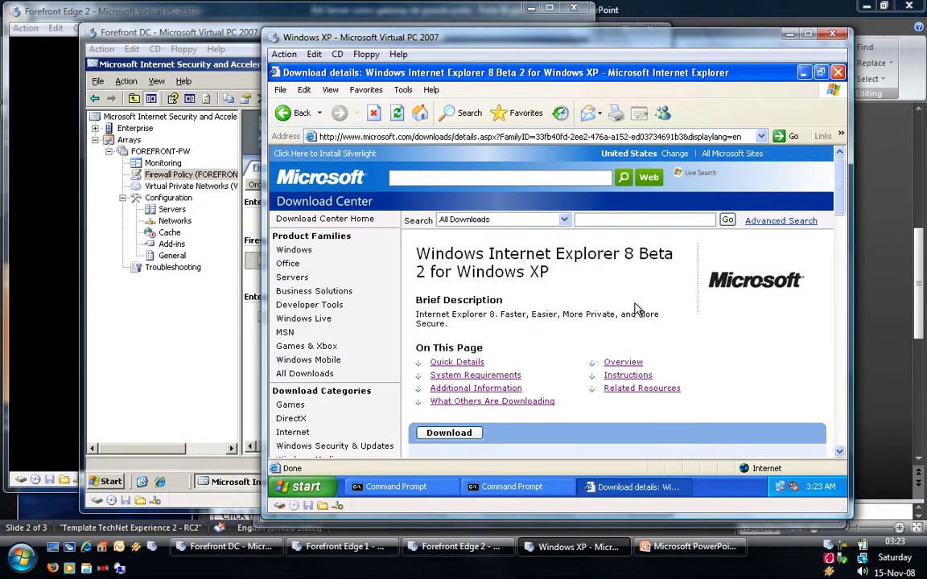
left_click_drag(840, 199, 840, 224)
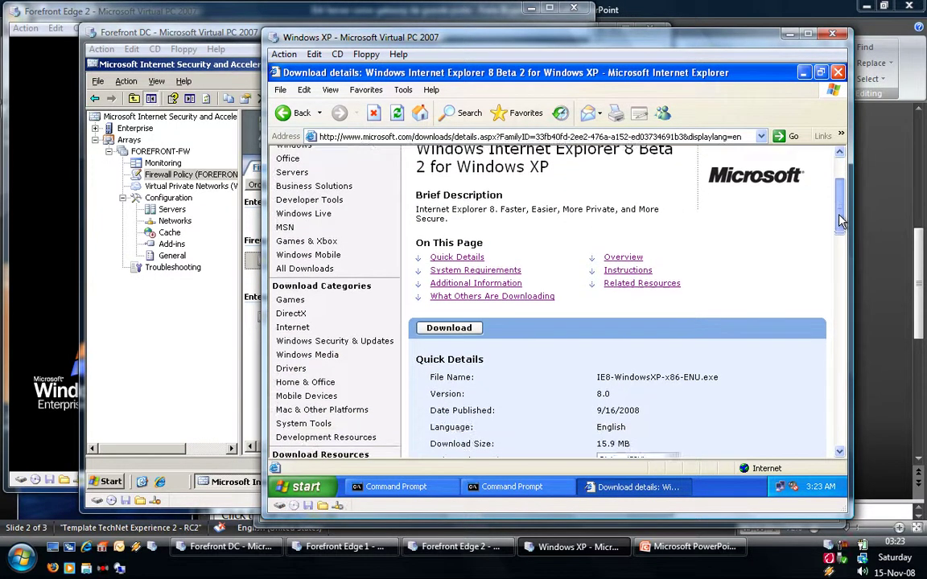
left_click(455, 329)
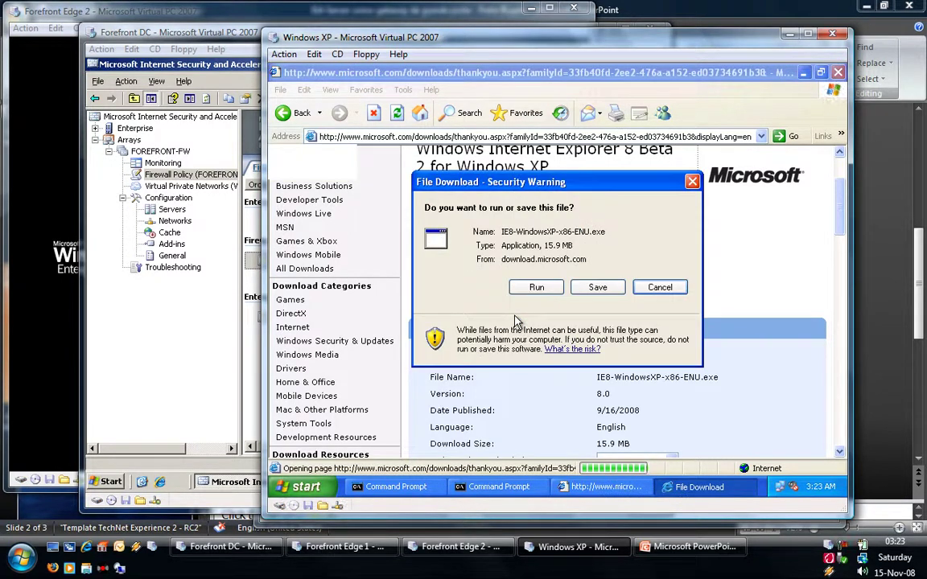
left_click(598, 289)
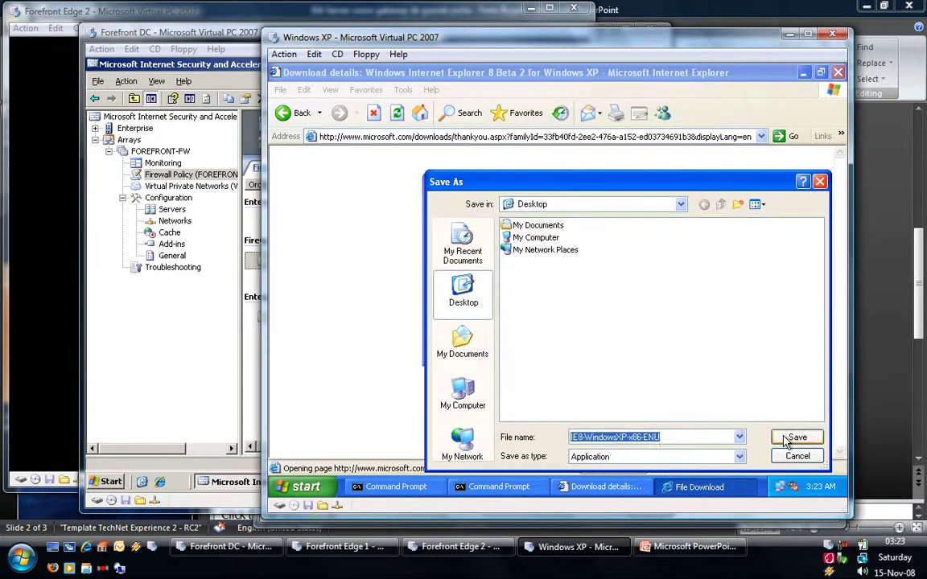
left_click(793, 439)
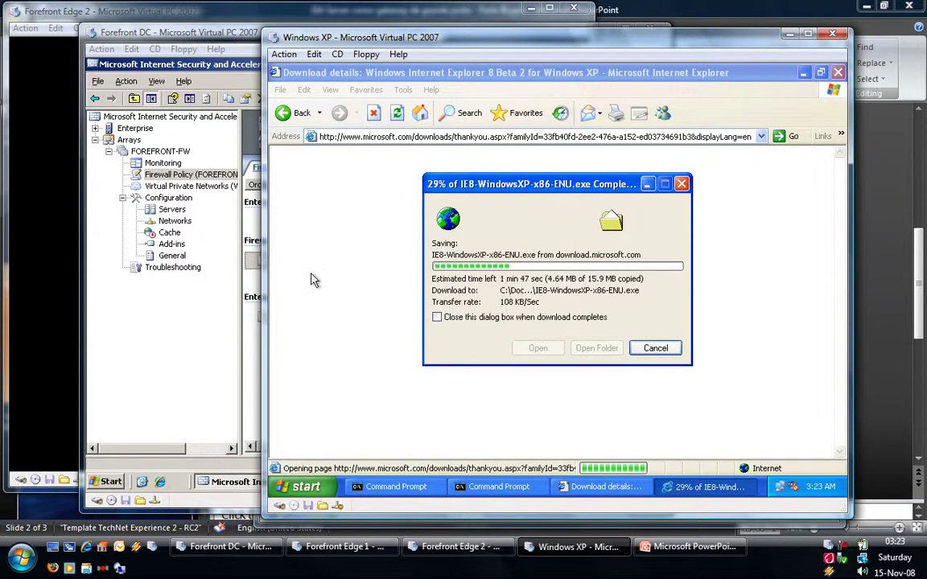
Switch to the Forefront DC virtual machine and examine the FOREFRONT-FW array's monitored sessions, sorted by client IP
left_click(180, 164)
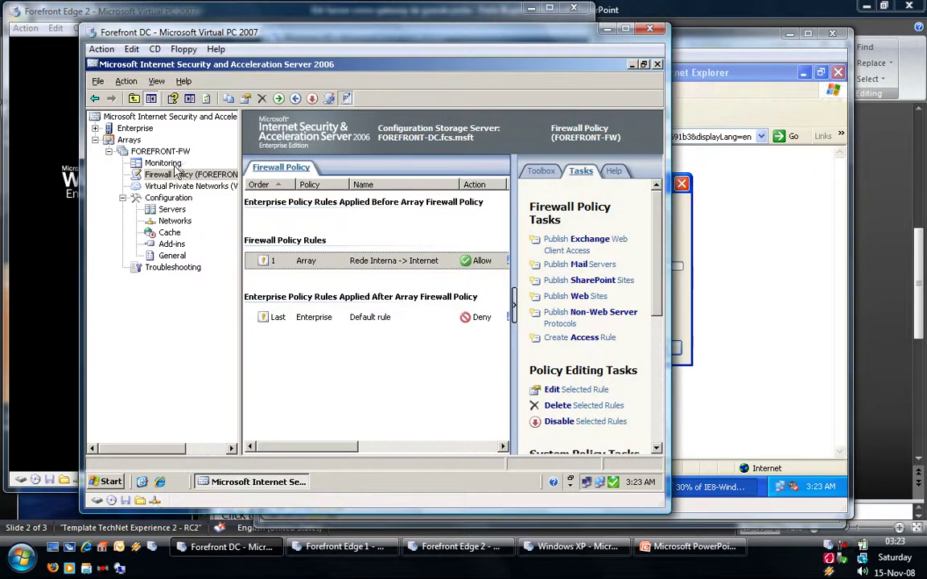
left_click(174, 165)
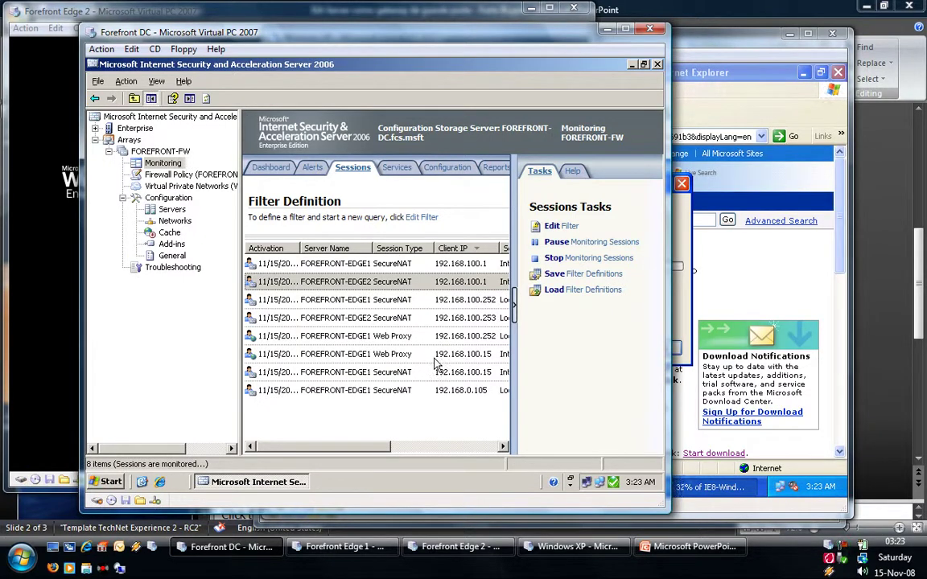
left_click(469, 249)
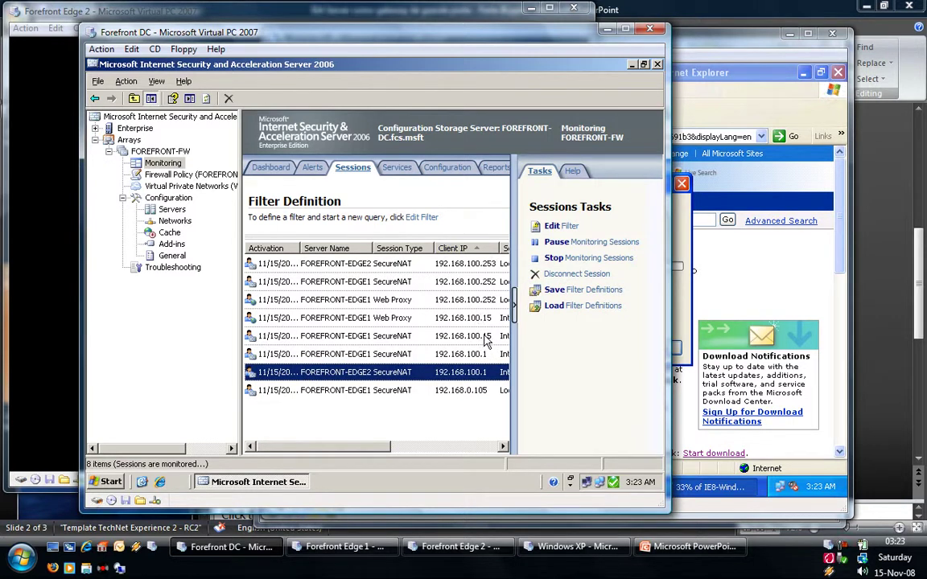
Switch to the Forefront Edge 1 virtual machine and pause it to simulate a node failure
left_click(376, 550)
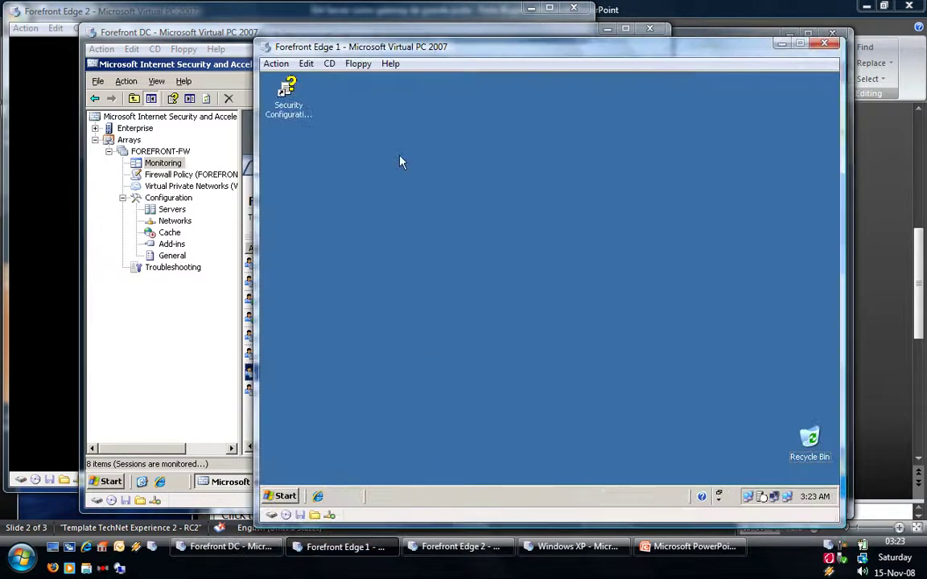
left_click(275, 63)
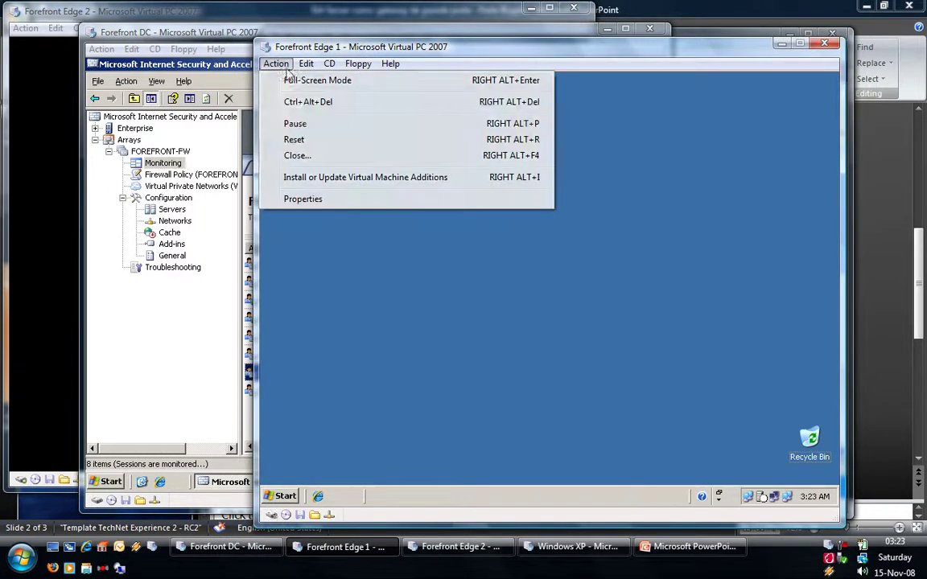
left_click(295, 124)
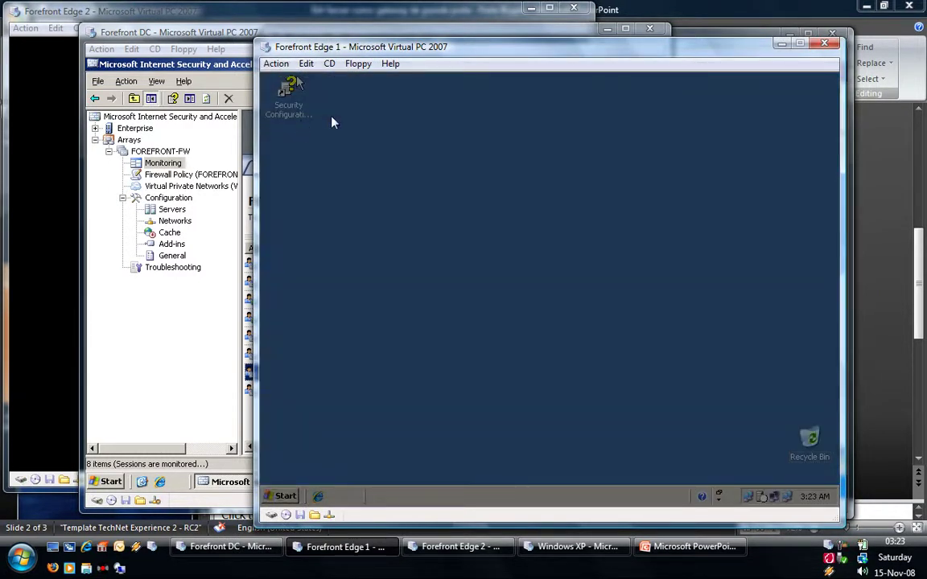
left_click(573, 548)
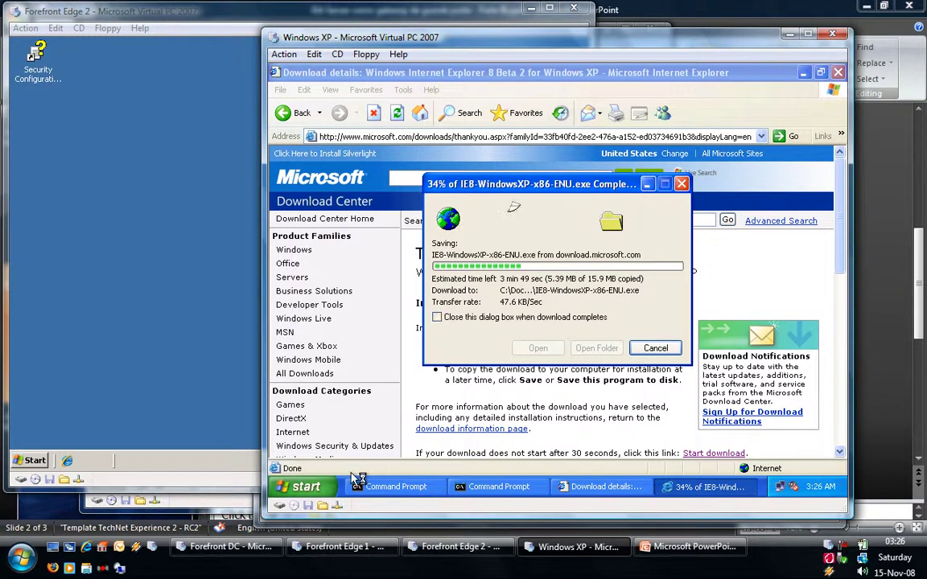
left_click(304, 487)
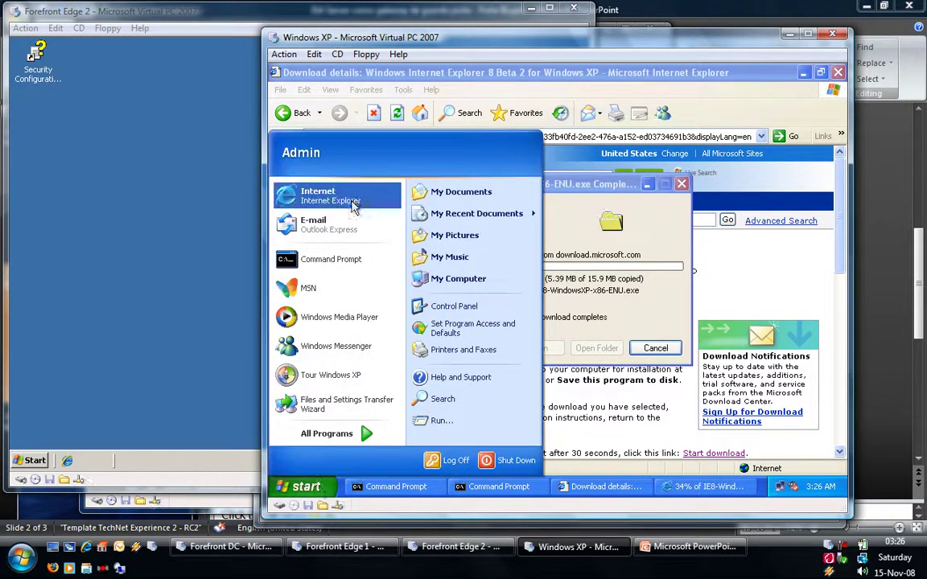
left_click(325, 196)
left_click(431, 137)
type("www.micr")
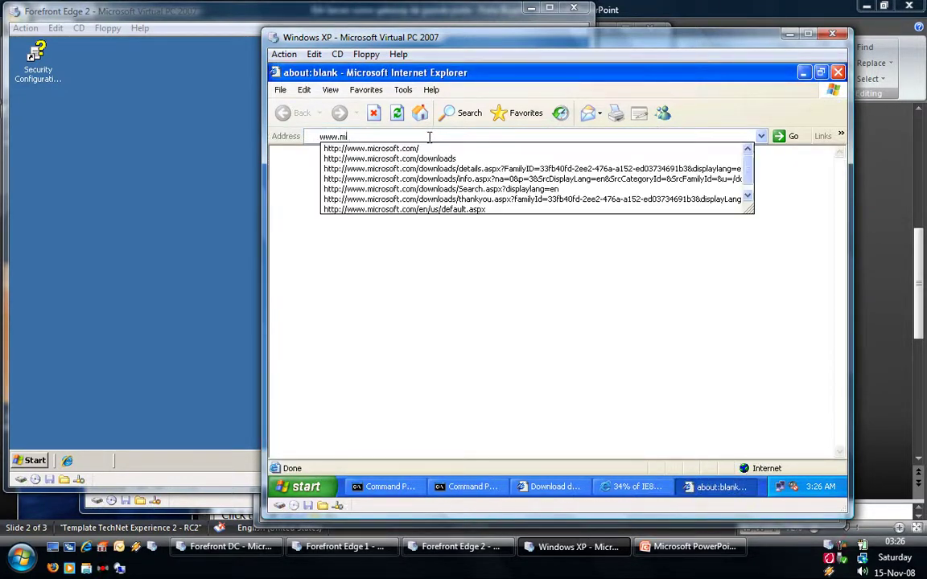
key("Down")
key("Down")
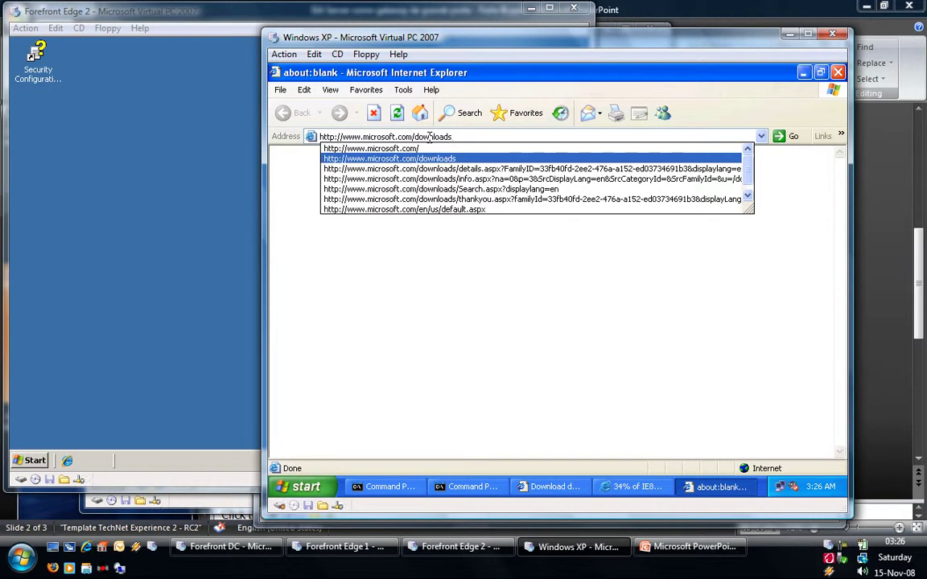
key("Return")
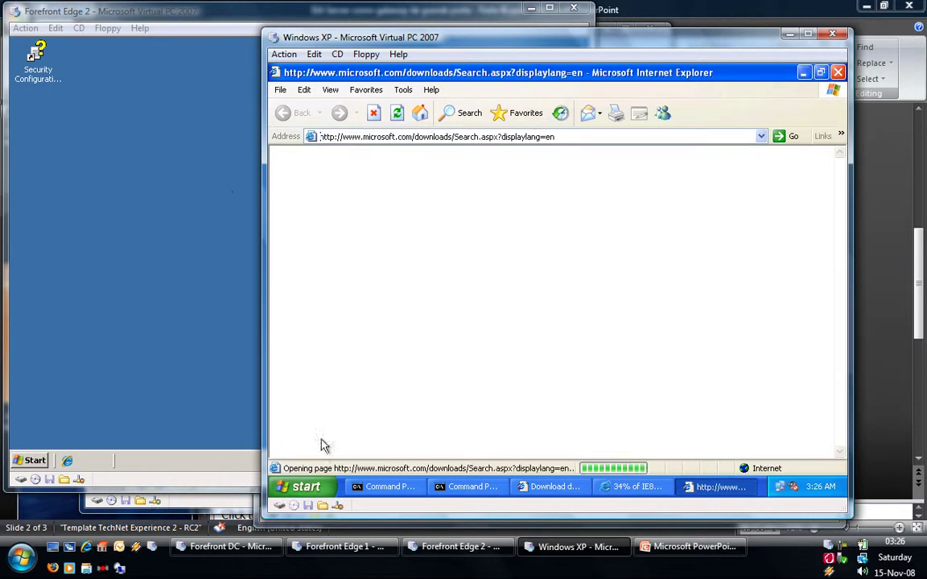
Examine the FOREFRONT-EDGE2 Web Proxy session for client 192.168.100.15 in Forefront DC, and check the paused Forefront Edge 1 machine
left_click(232, 495)
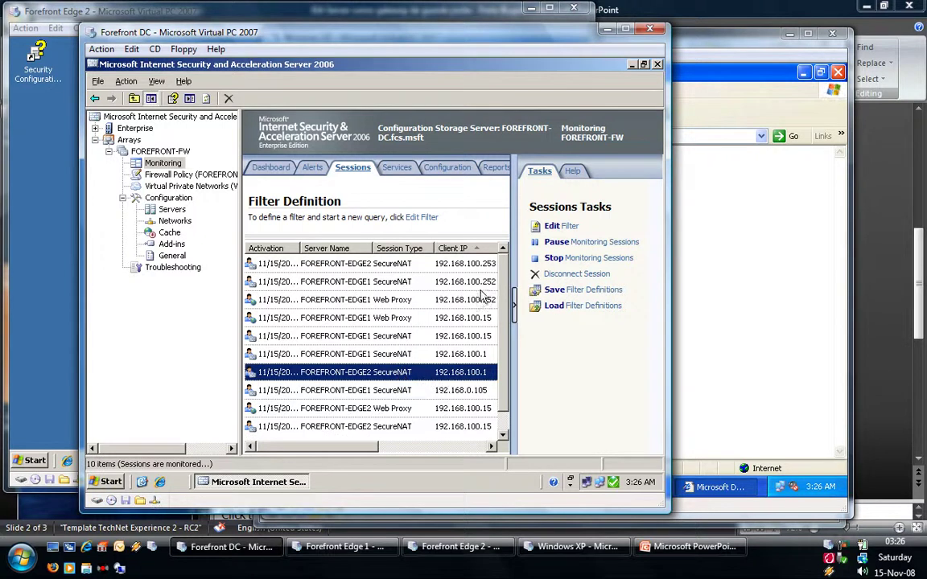
left_click(376, 411)
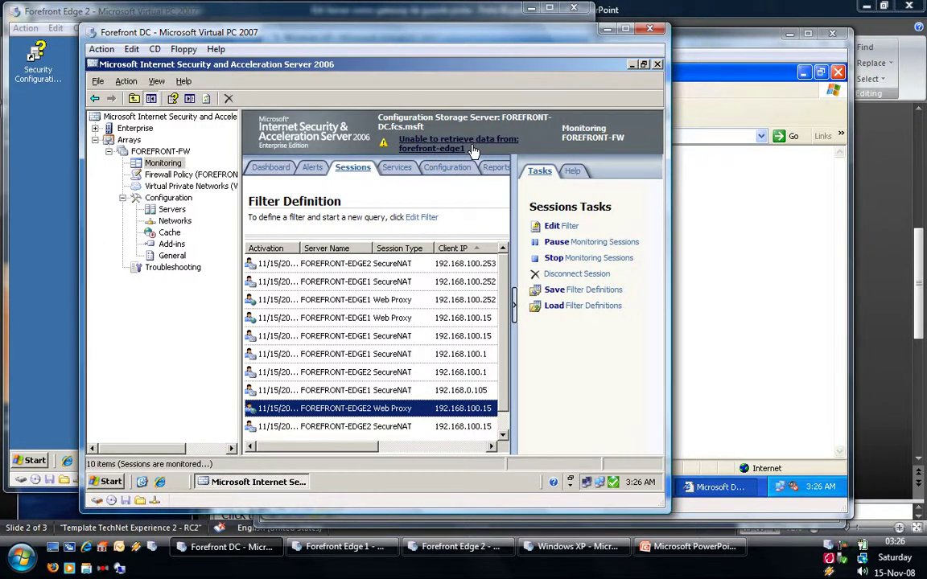
left_click(338, 547)
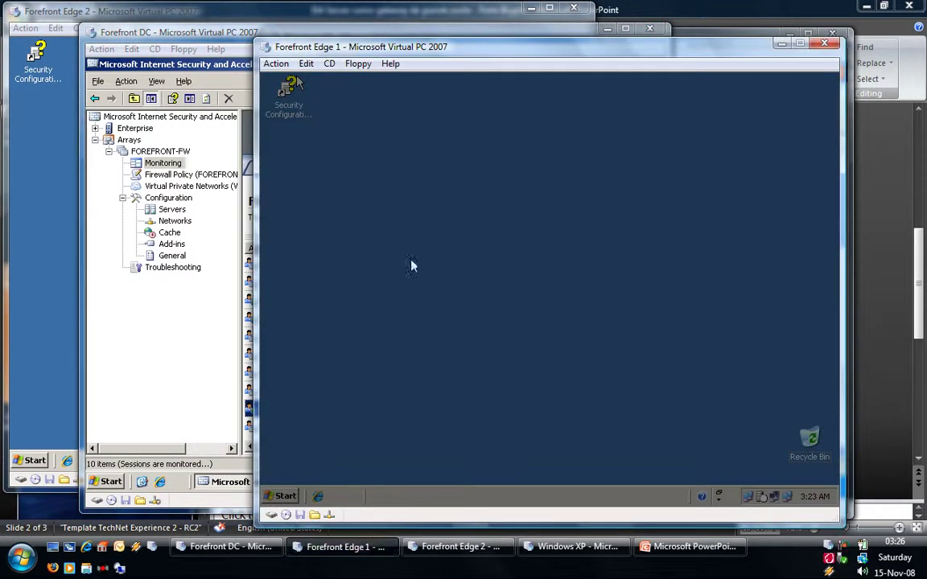
In the Windows XP virtual machine, cancel the running download and restart it, saving IE8-WindowsXP-x86-ENU.exe to the Desktop
left_click(579, 548)
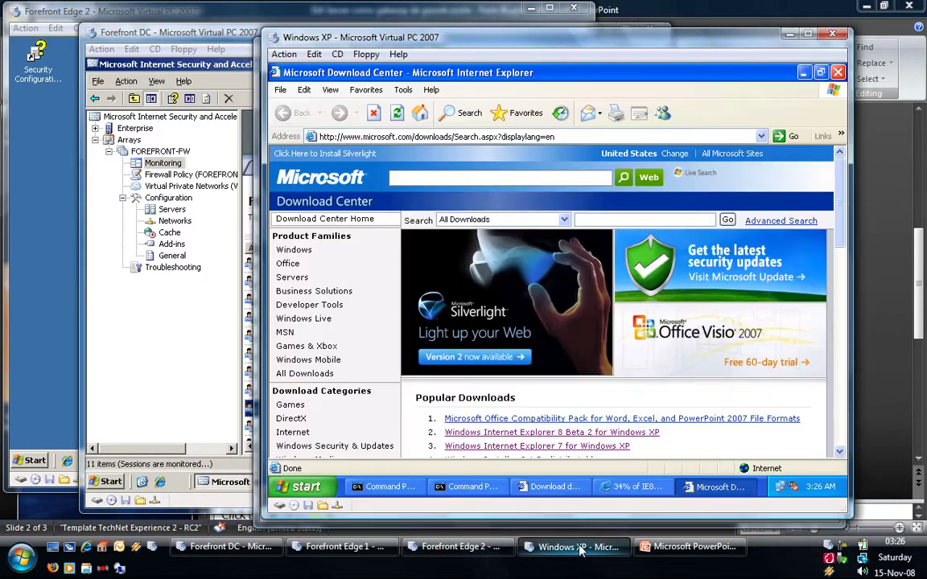
left_click(634, 487)
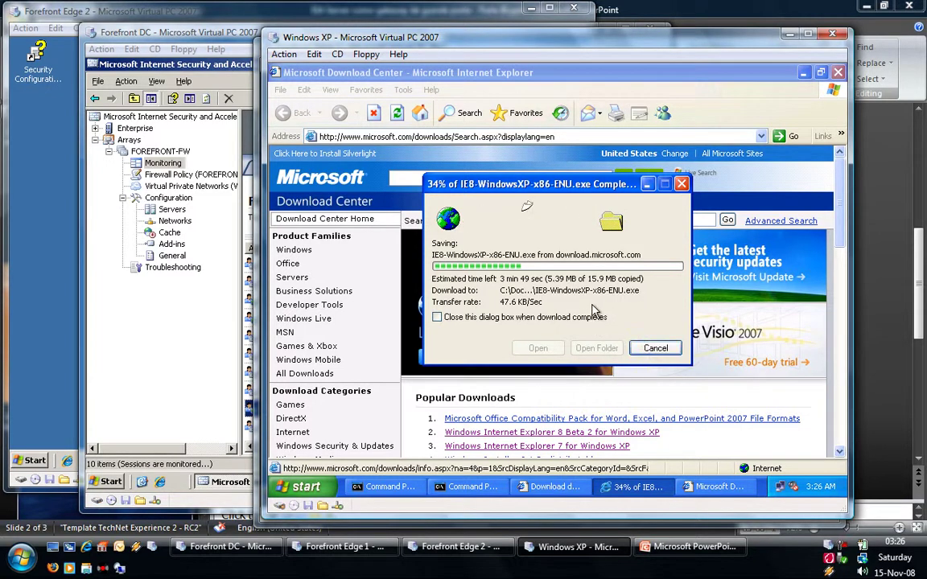
left_click(643, 349)
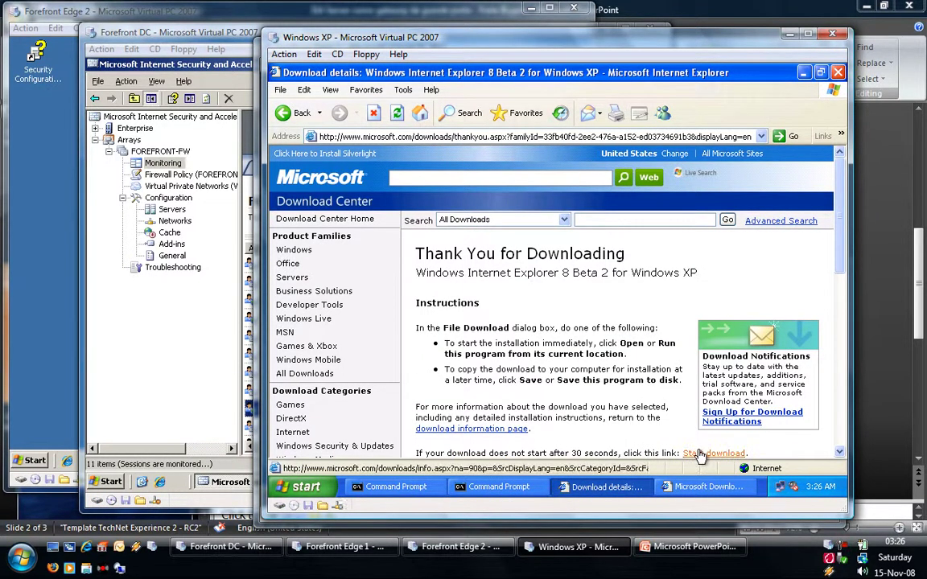
left_click(708, 454)
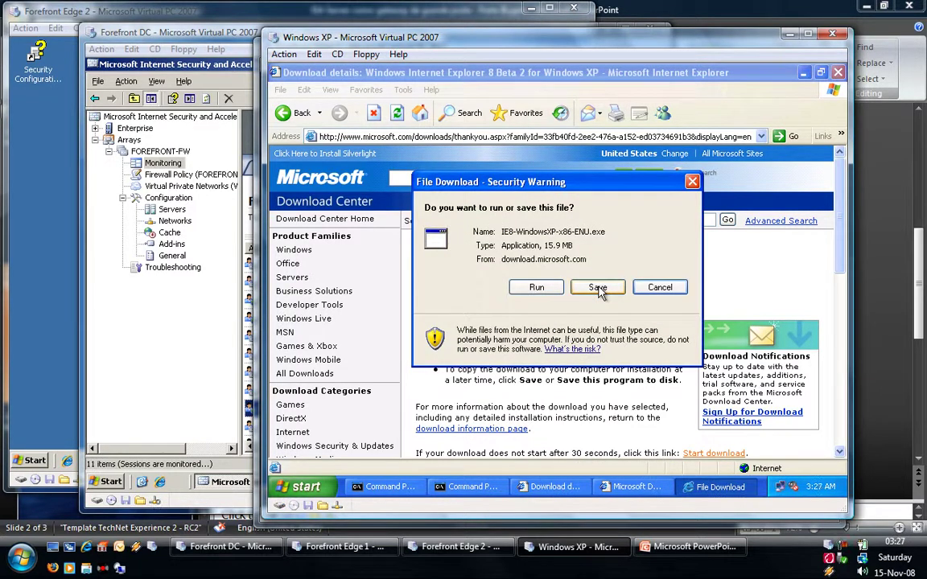
left_click(598, 289)
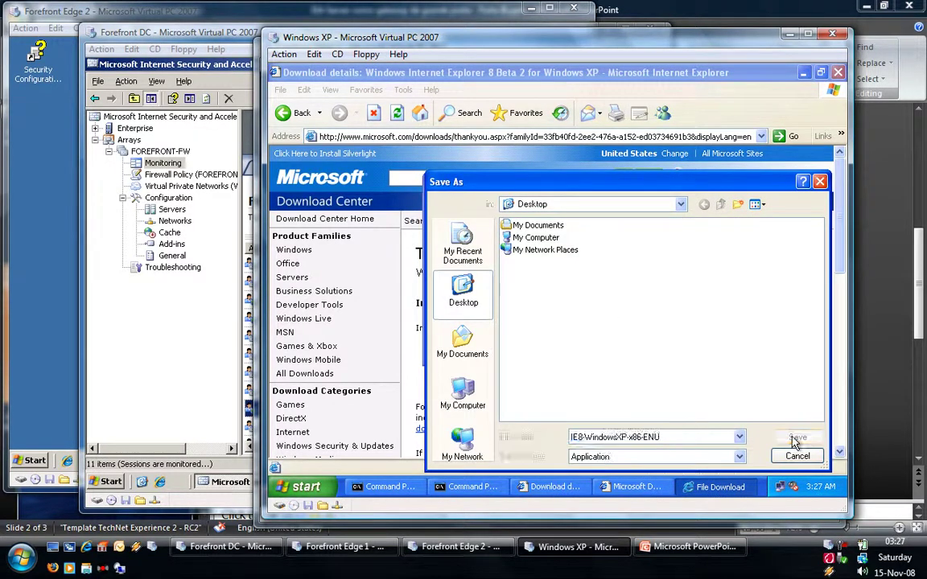
left_click(796, 438)
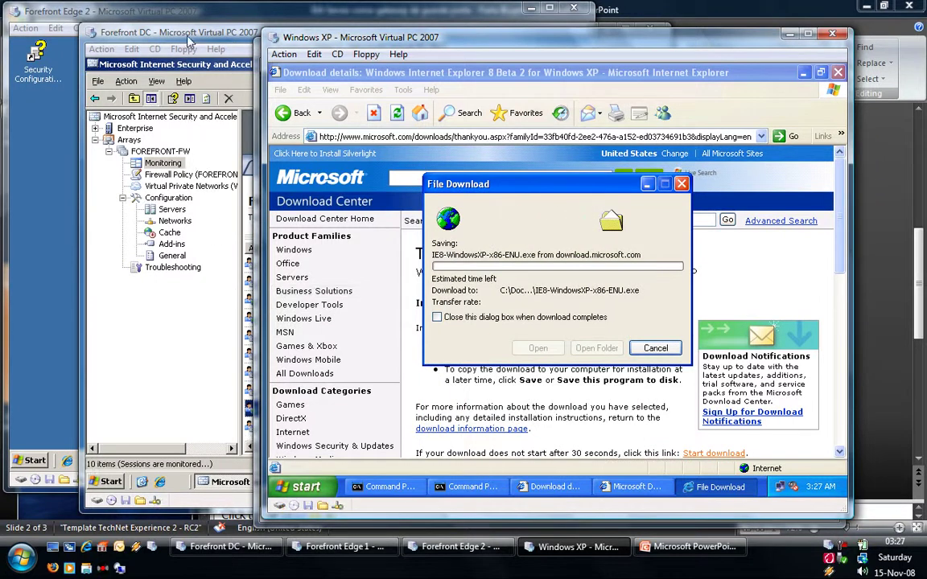
Review the monitored sessions in Forefront DC alongside the Windows XP download and the paused Forefront Edge 1 machine
left_click(188, 33)
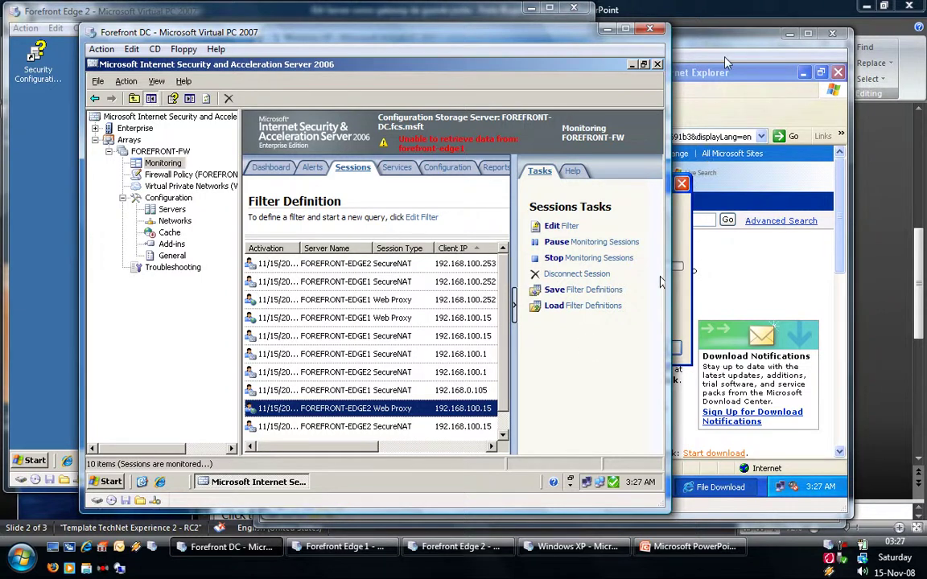
left_click(672, 108)
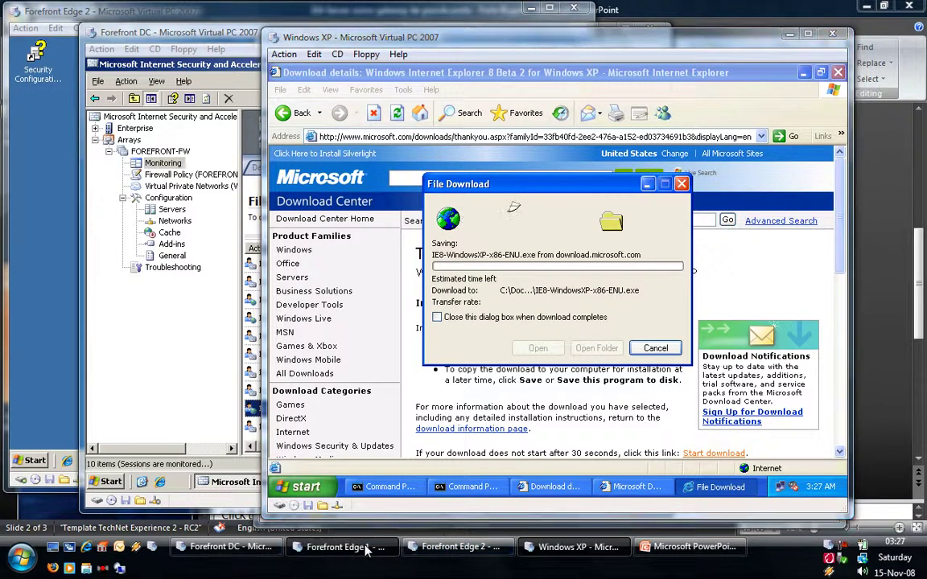
left_click(338, 547)
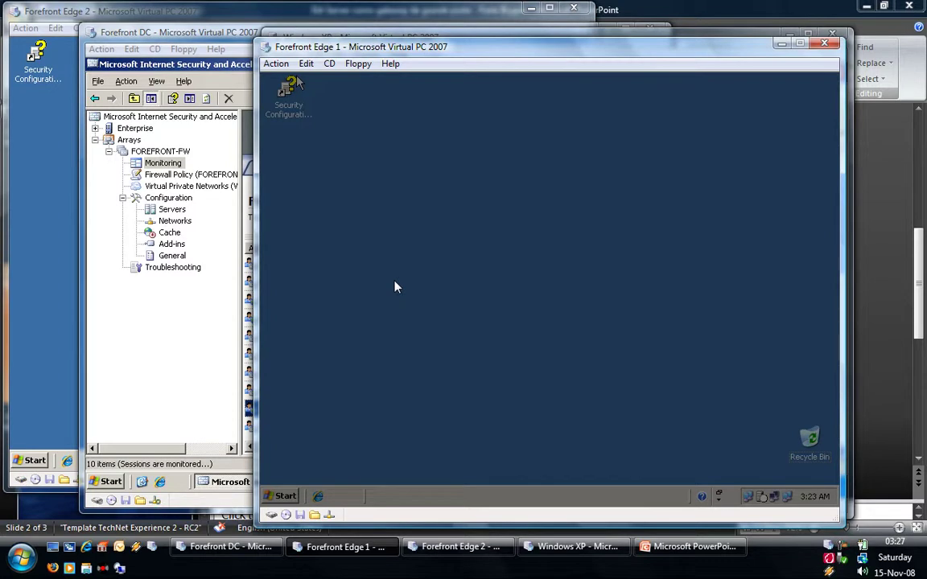
left_click(214, 37)
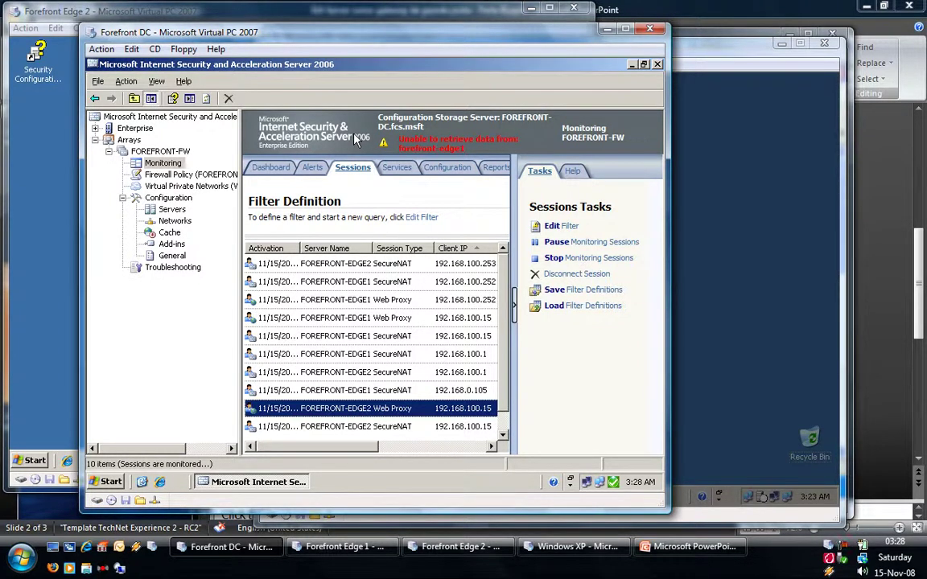
Switch to PowerPoint, start the slide show from the current slide and advance to the closing Microsoft TechNet slide
left_click(660, 549)
key("shift+F5")
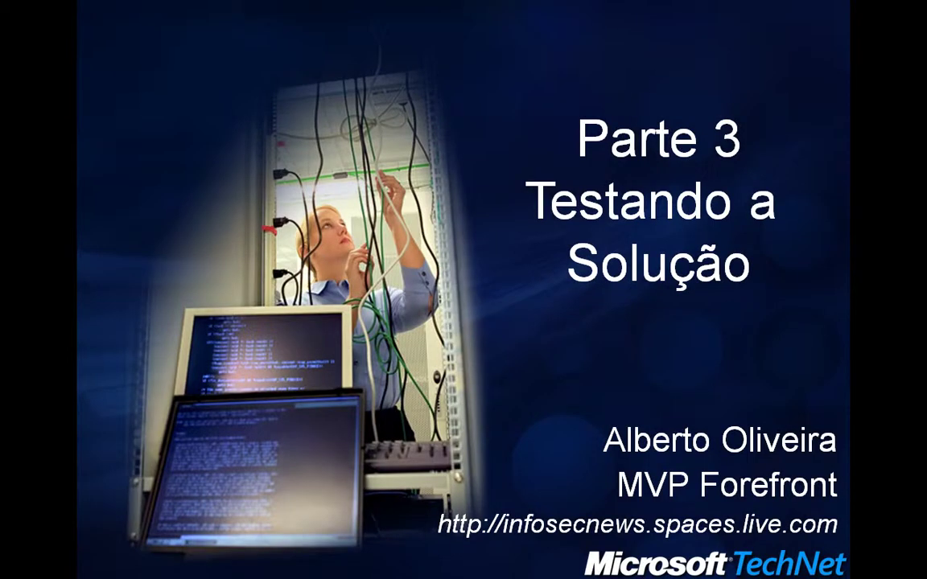
key("Right")
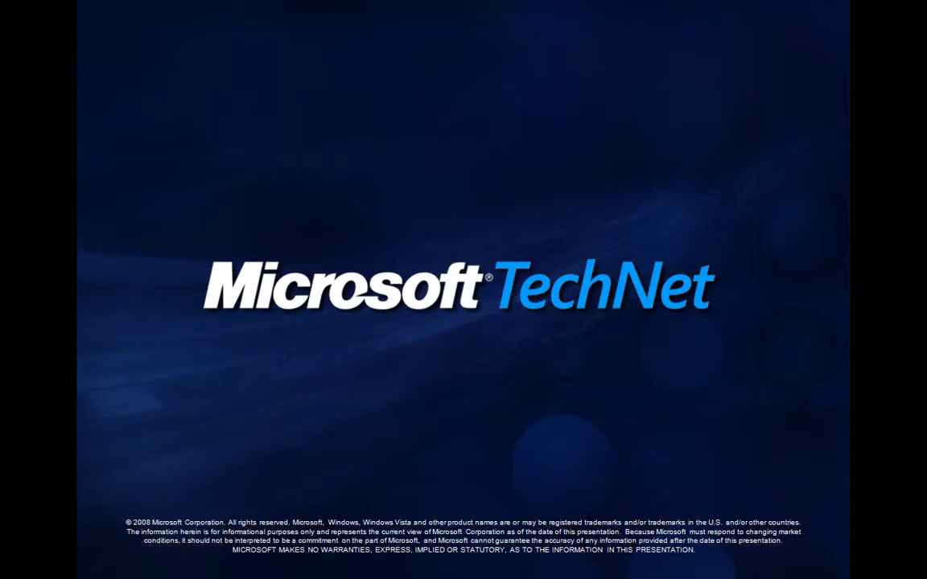